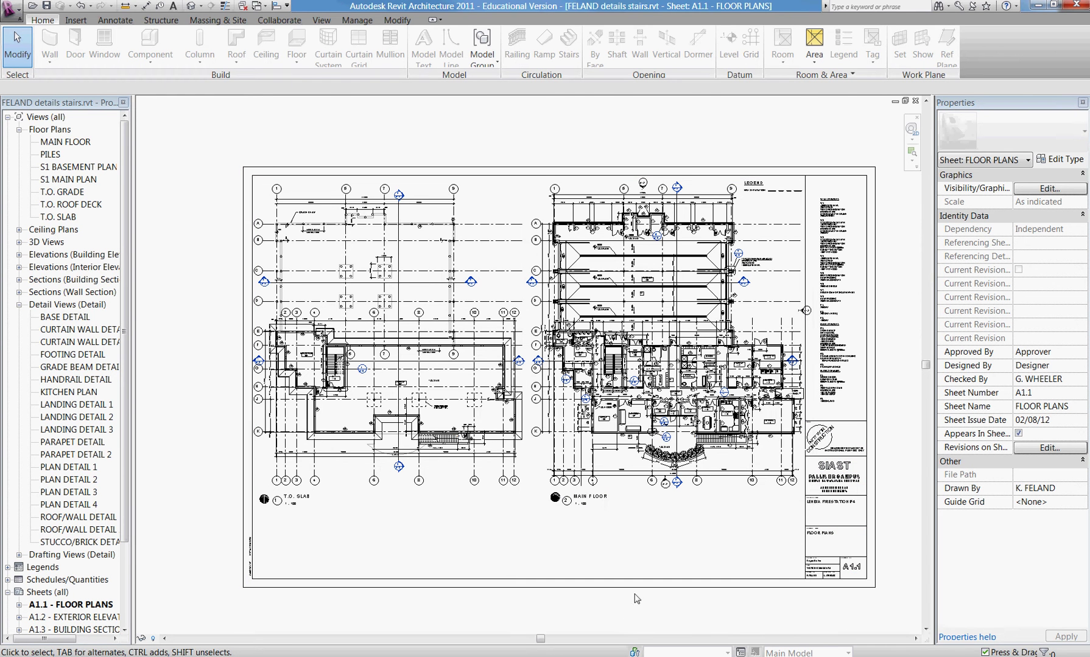
# - Zoom in on the MAIN FLOOR viewport title beside the north arrow on sheet A1.1
pyautogui.scroll(4, 633, 532)
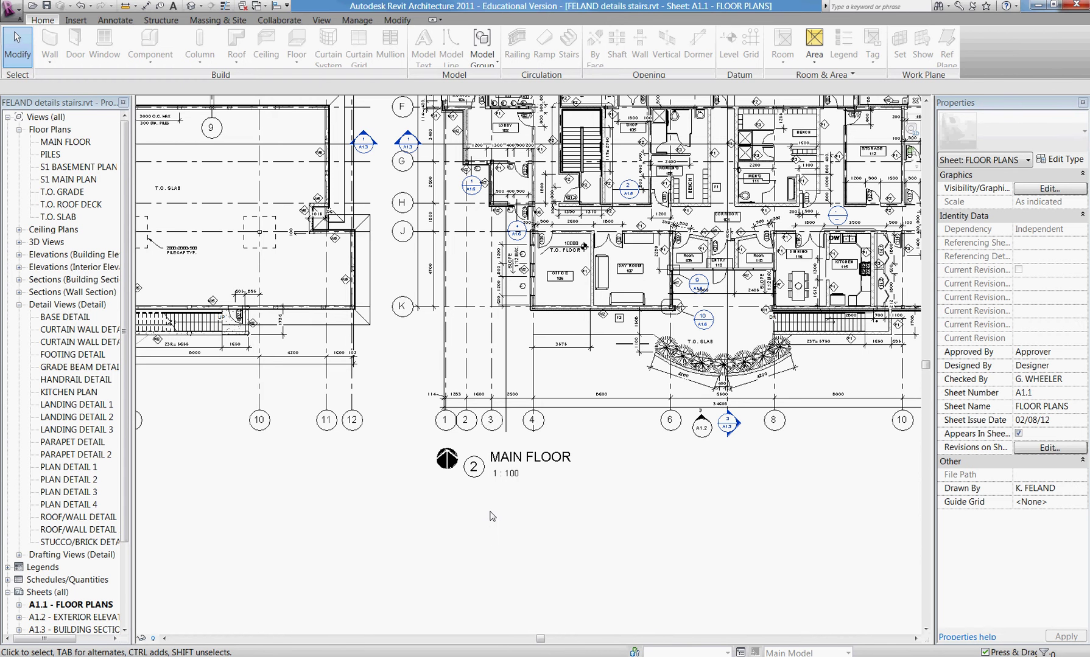
pyautogui.click(513, 476)
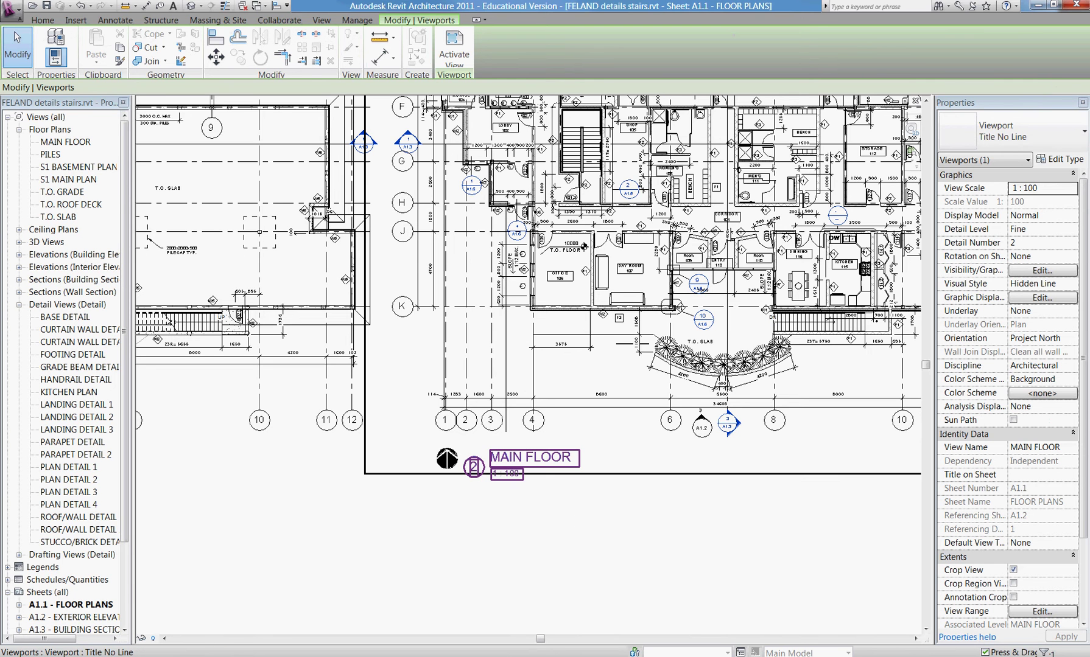
pyautogui.click(1054, 138)
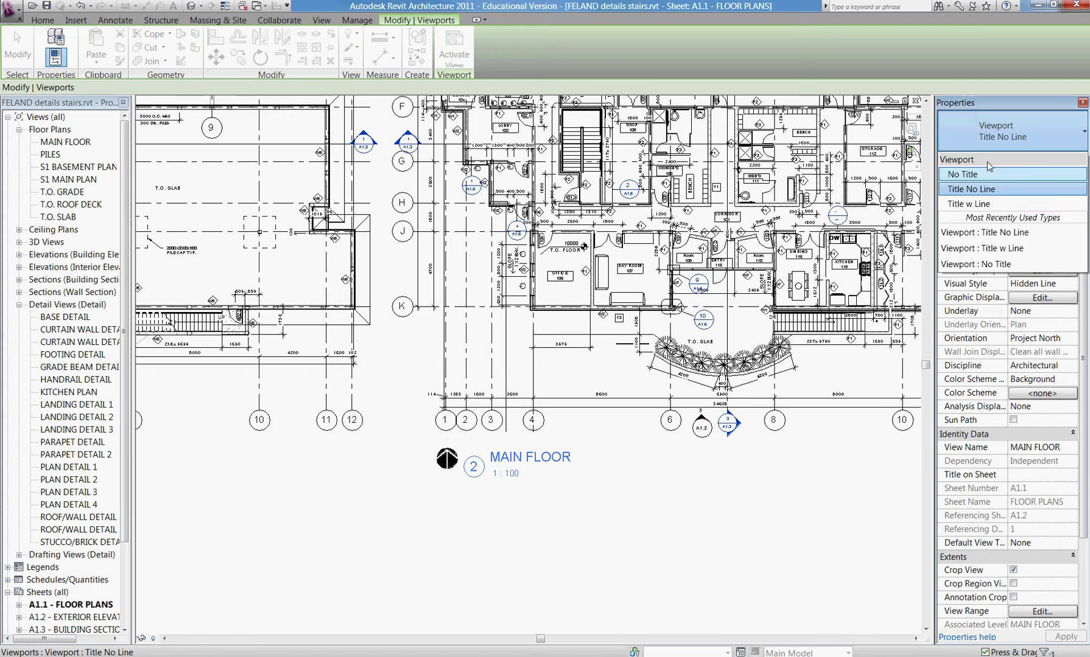
pyautogui.click(1008, 126)
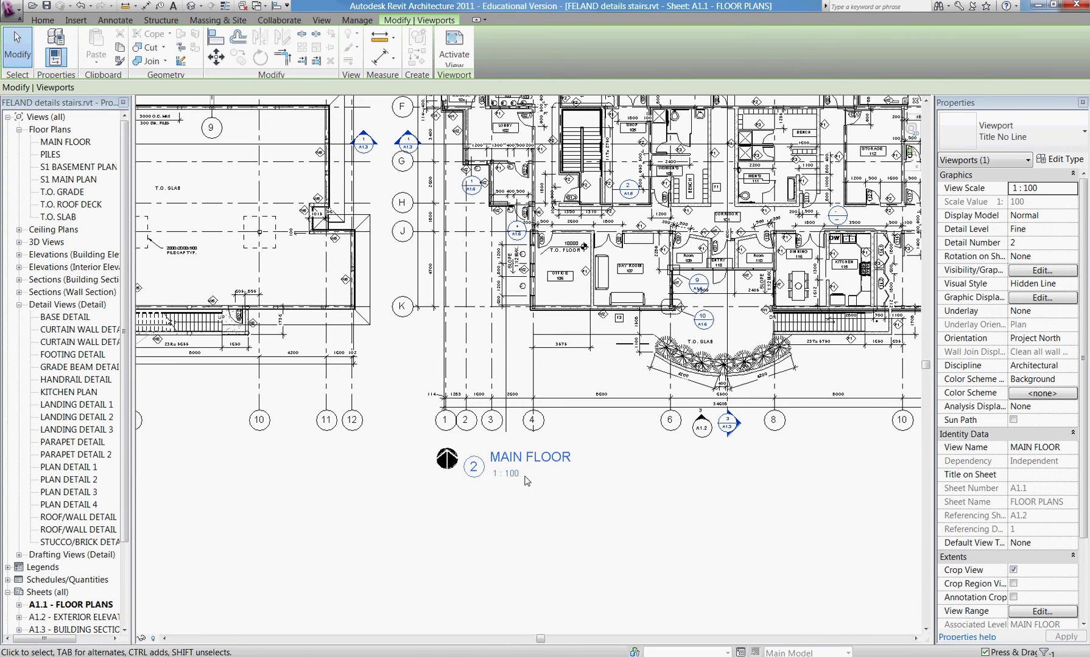
pyautogui.click(1061, 159)
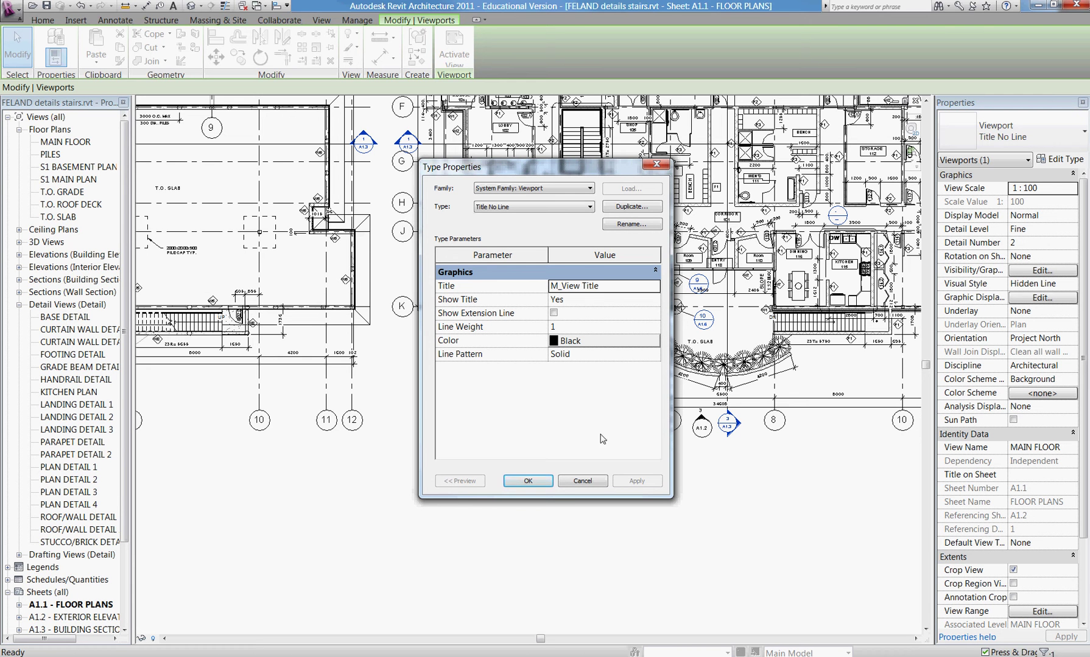
pyautogui.click(528, 481)
pyautogui.click(635, 557)
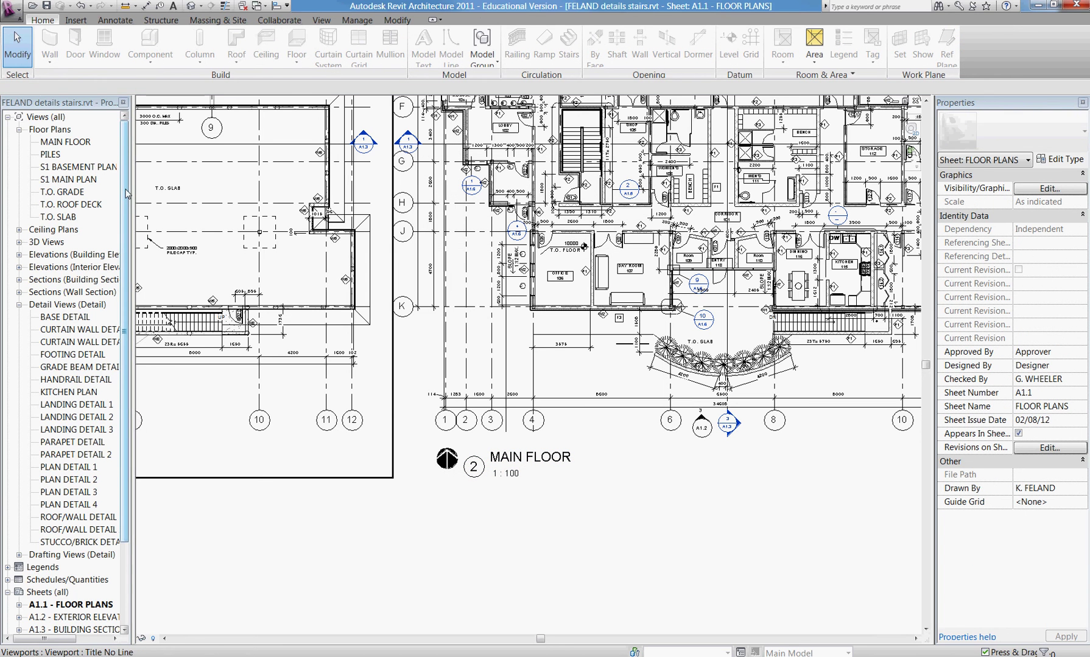
# - Expand Families > Annotation Symbols and edit the M_View Title family in the family editor
pyautogui.scroll(-5, 67, 365)
pyautogui.click(42, 599)
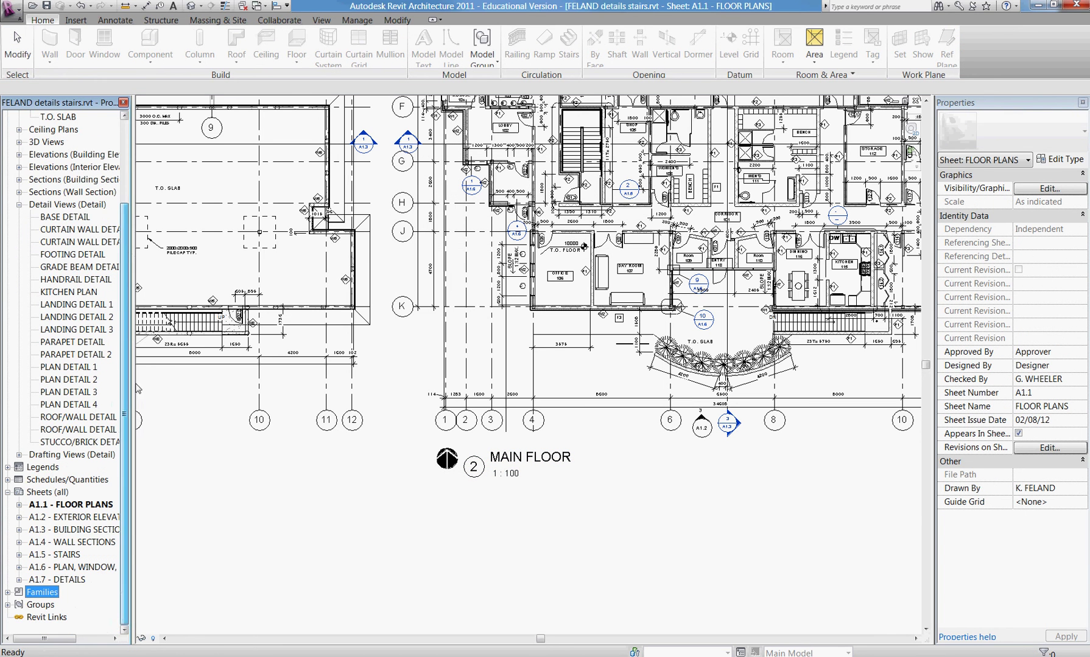
pyautogui.click(8, 593)
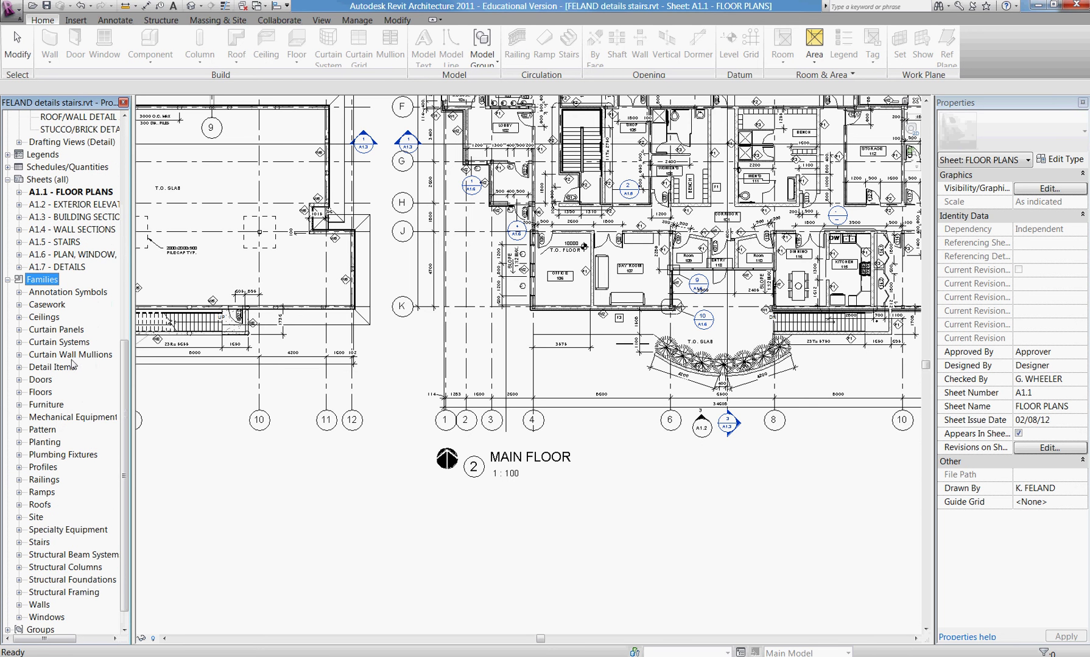
pyautogui.click(19, 293)
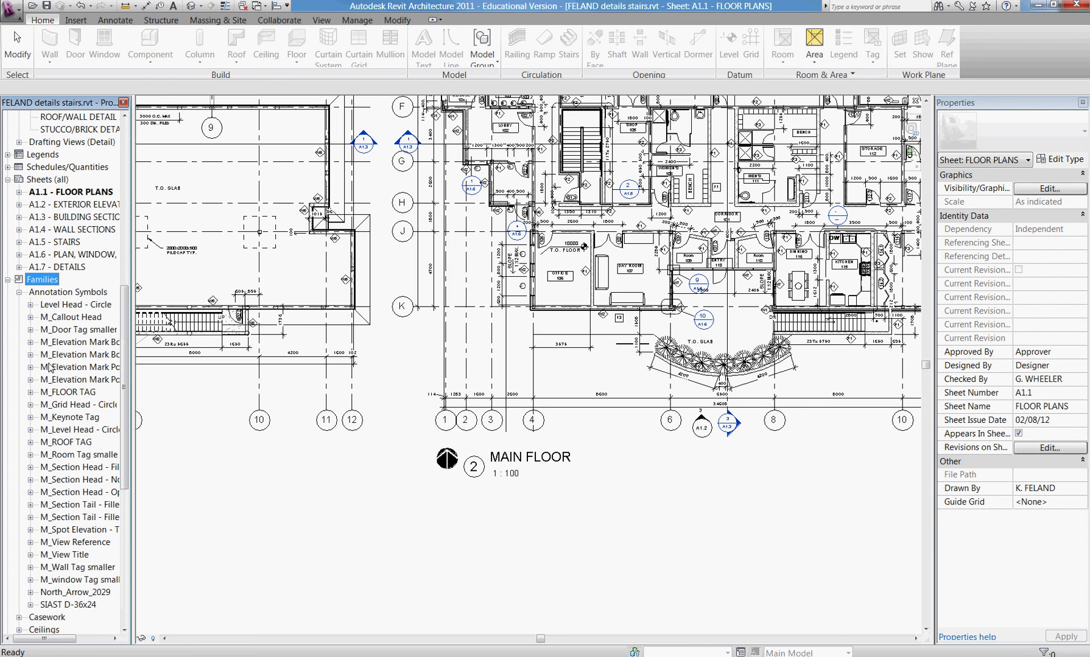
pyautogui.moveTo(125, 384); pyautogui.dragTo(128, 433)
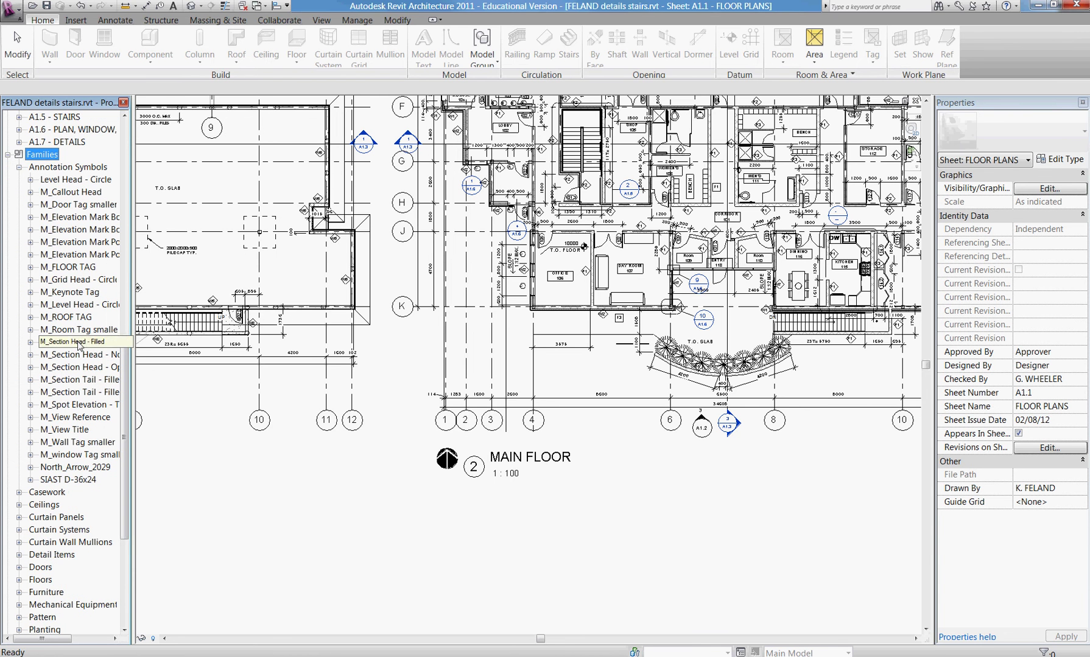
pyautogui.click(75, 430)
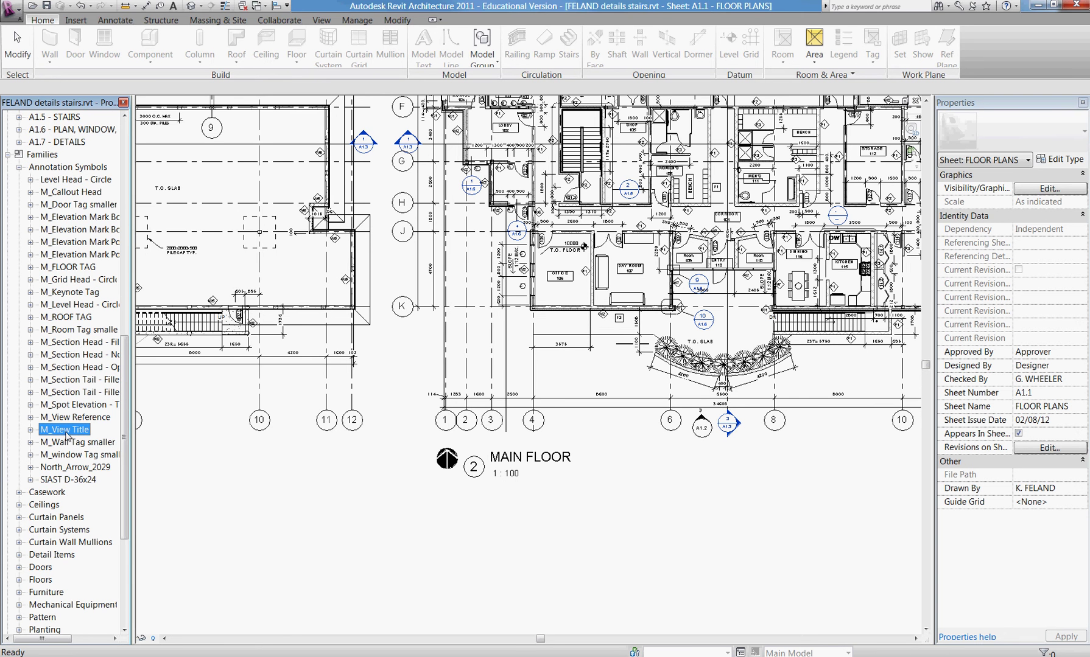
pyautogui.rightClick(62, 433)
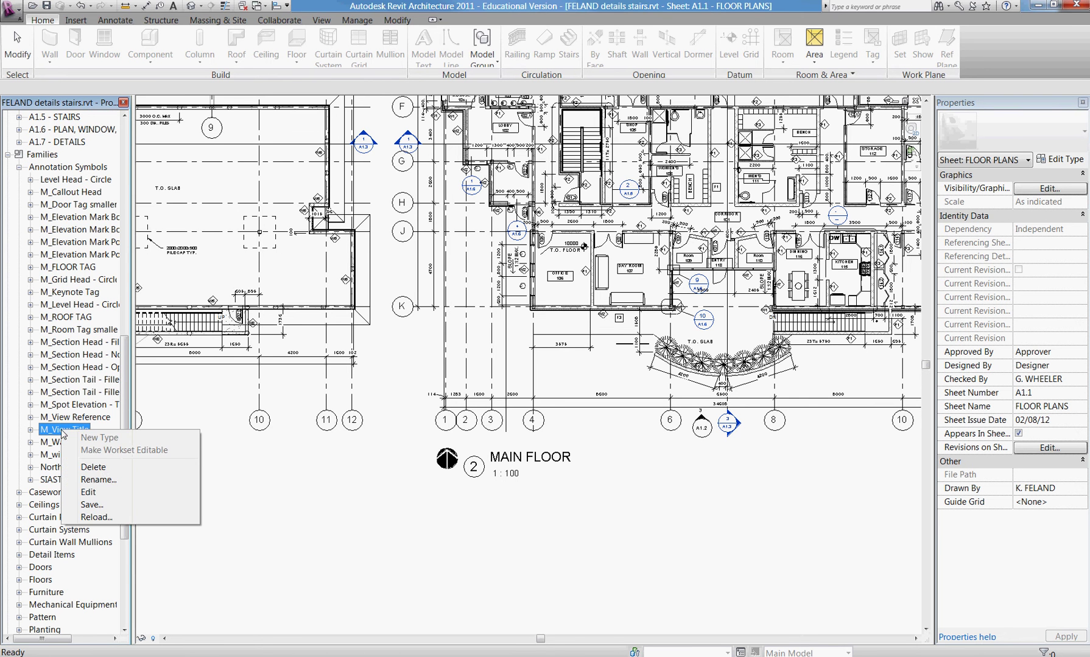
pyautogui.click(91, 497)
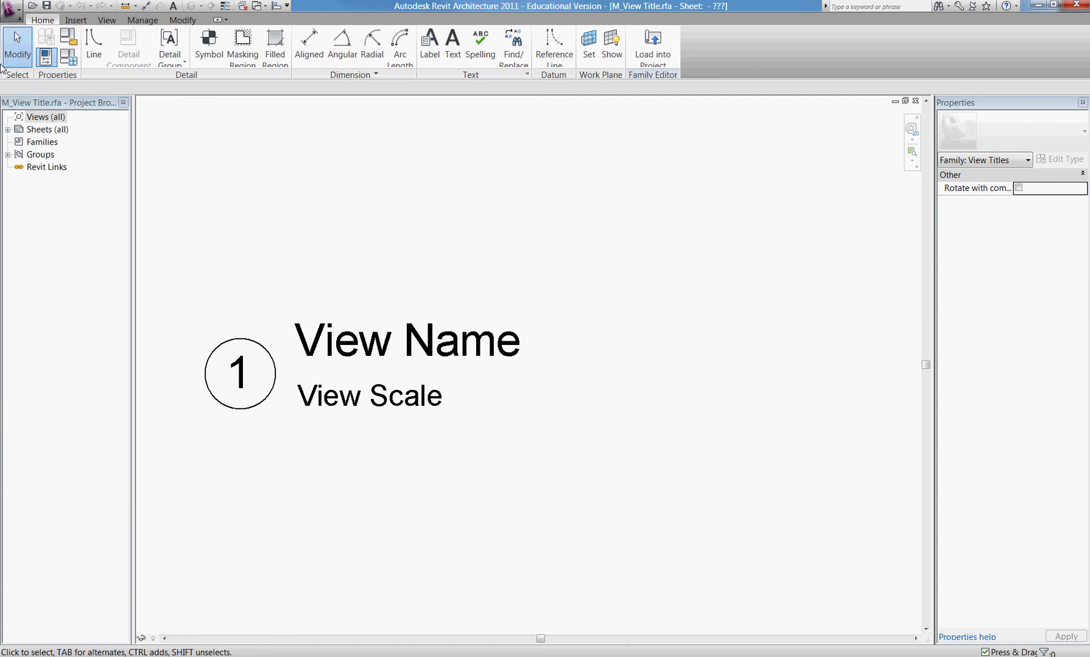
# - Save the family as M_View Title No Bubble.rfa in the Annotations folder
pyautogui.click(12, 9)
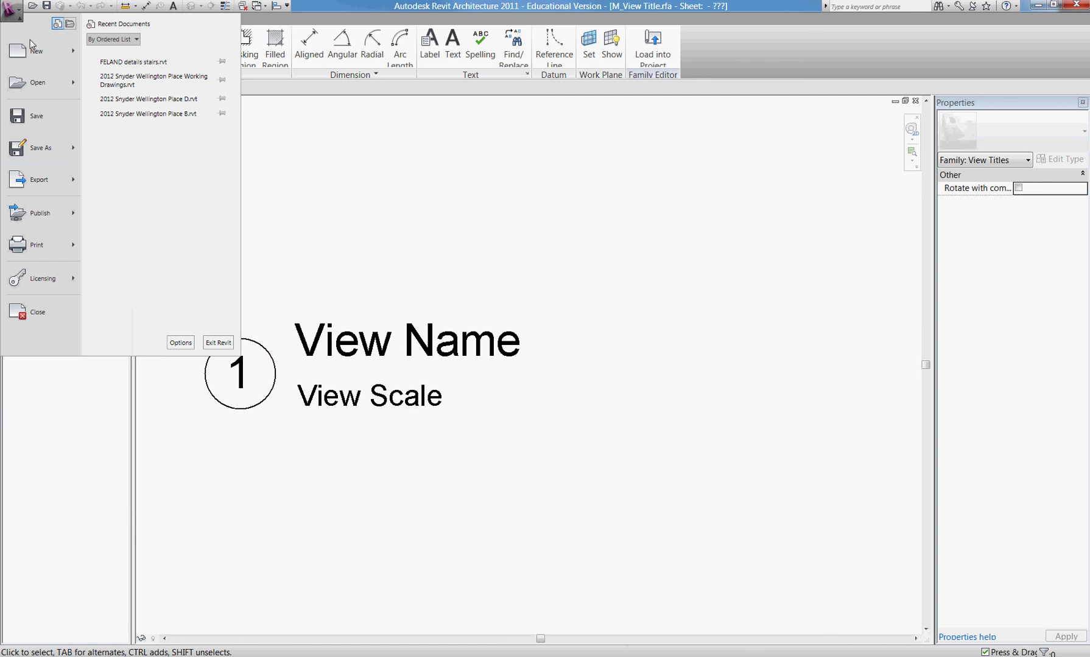
pyautogui.moveTo(62, 154)
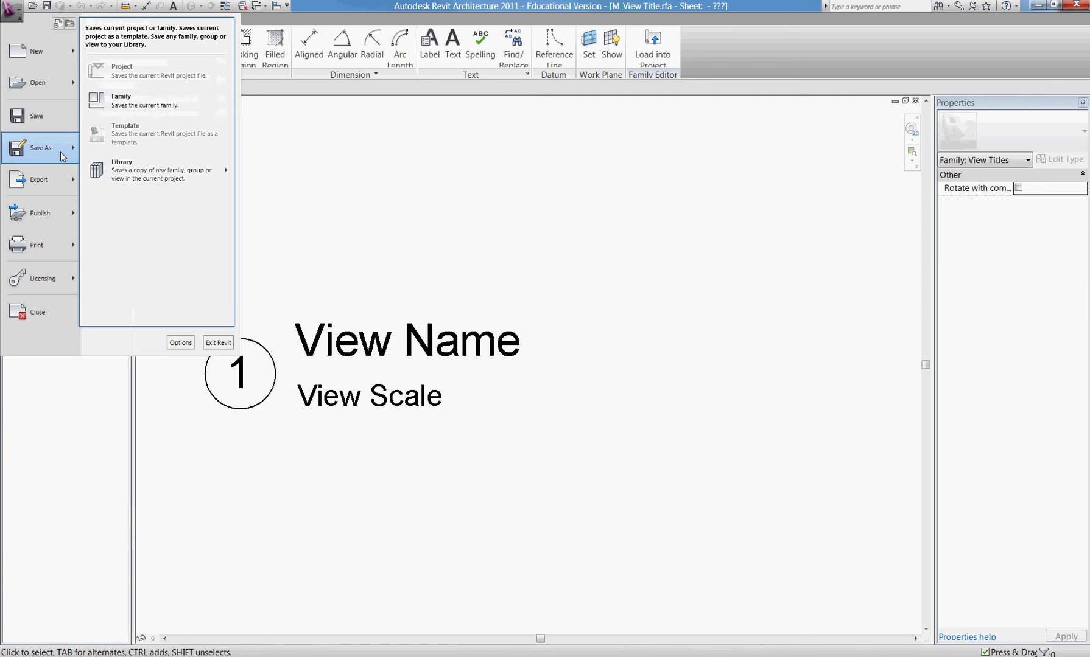
pyautogui.click(116, 101)
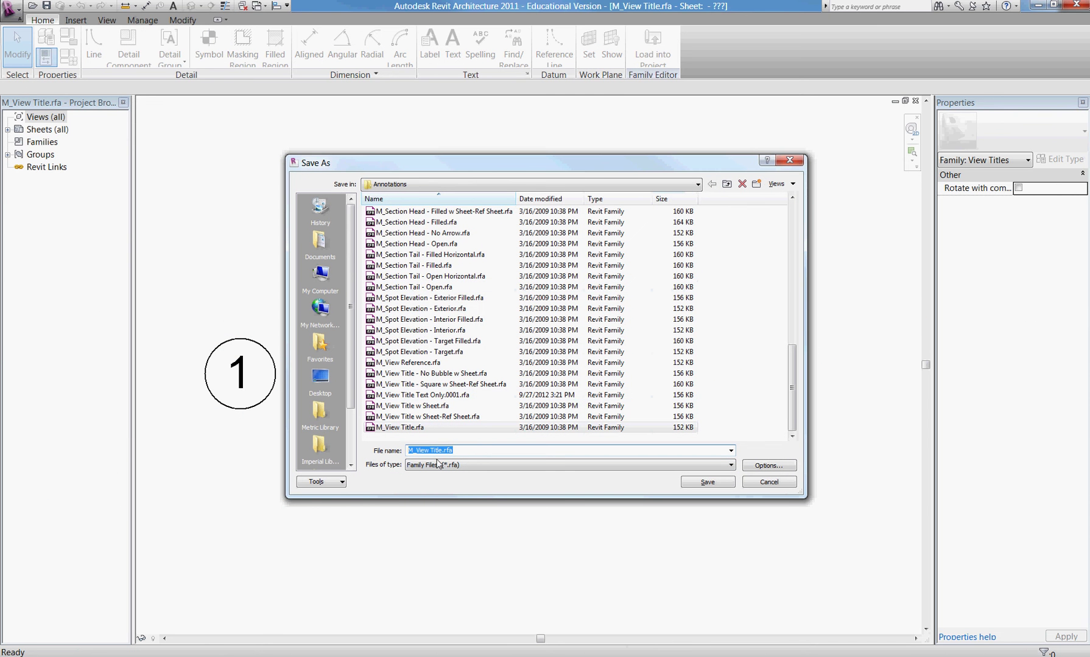
pyautogui.click(463, 450)
pyautogui.moveTo(443, 450); pyautogui.dragTo(438, 450)
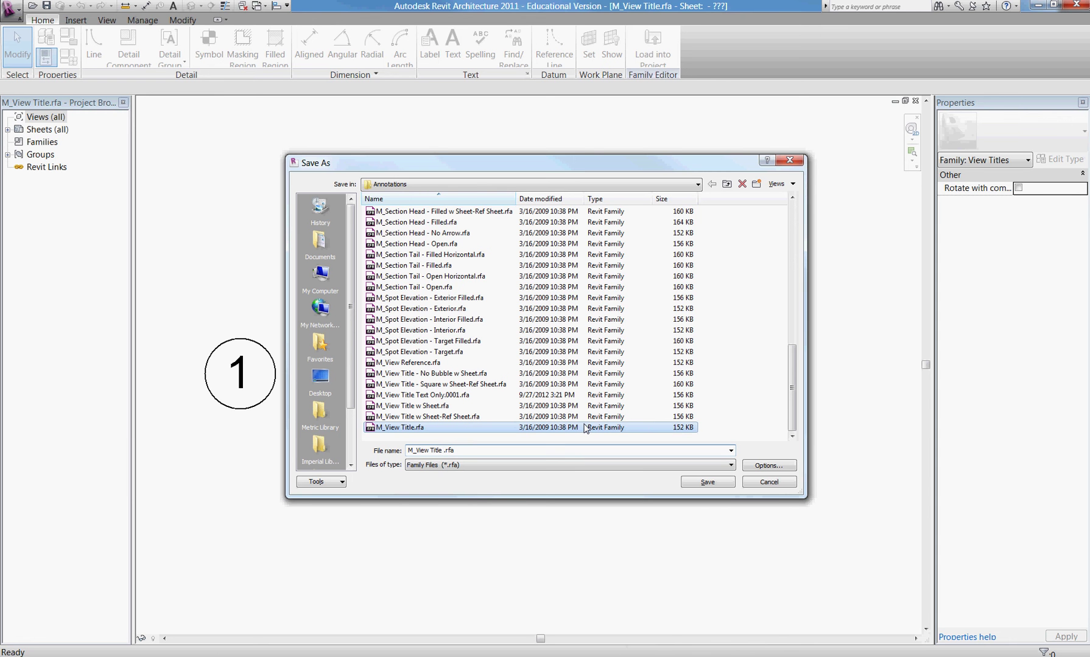
pyautogui.write('No Bubble')
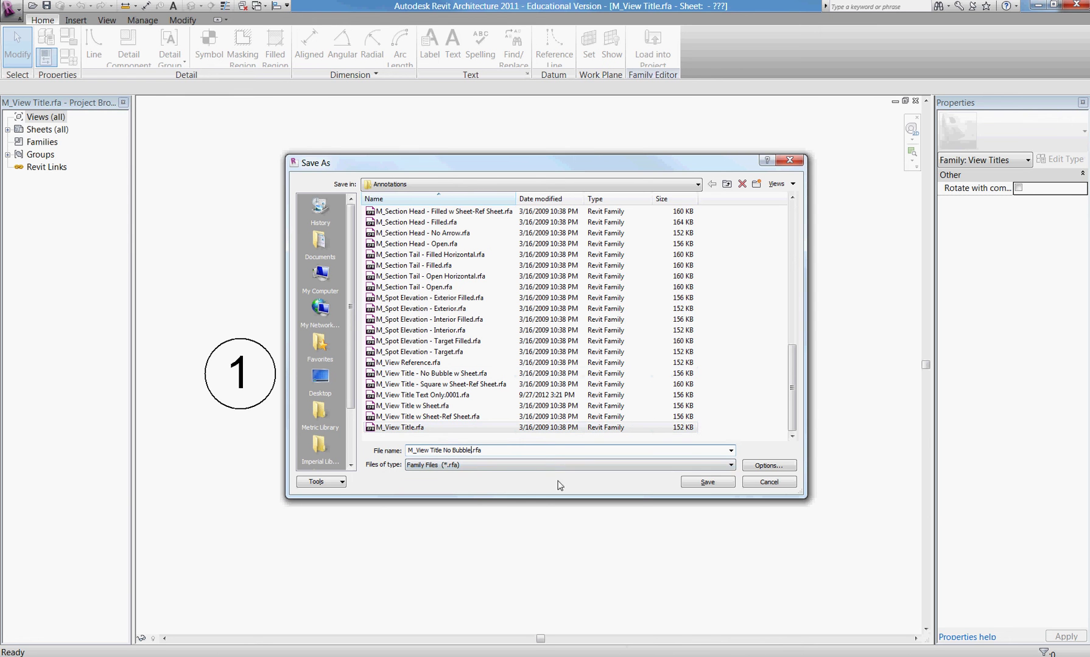
pyautogui.click(698, 184)
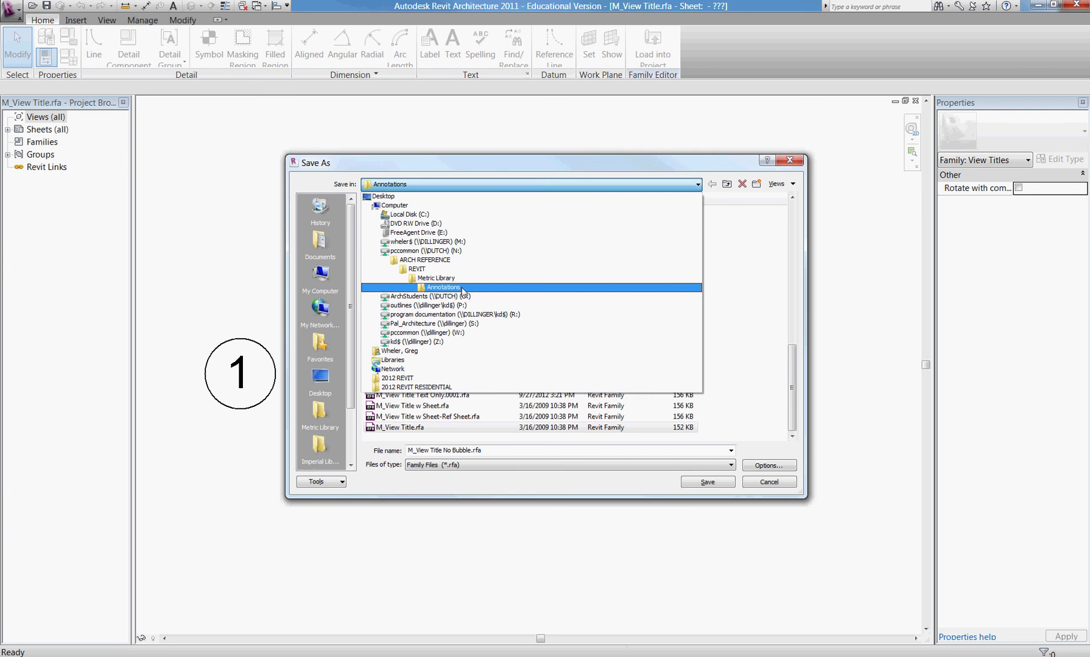
pyautogui.click(544, 162)
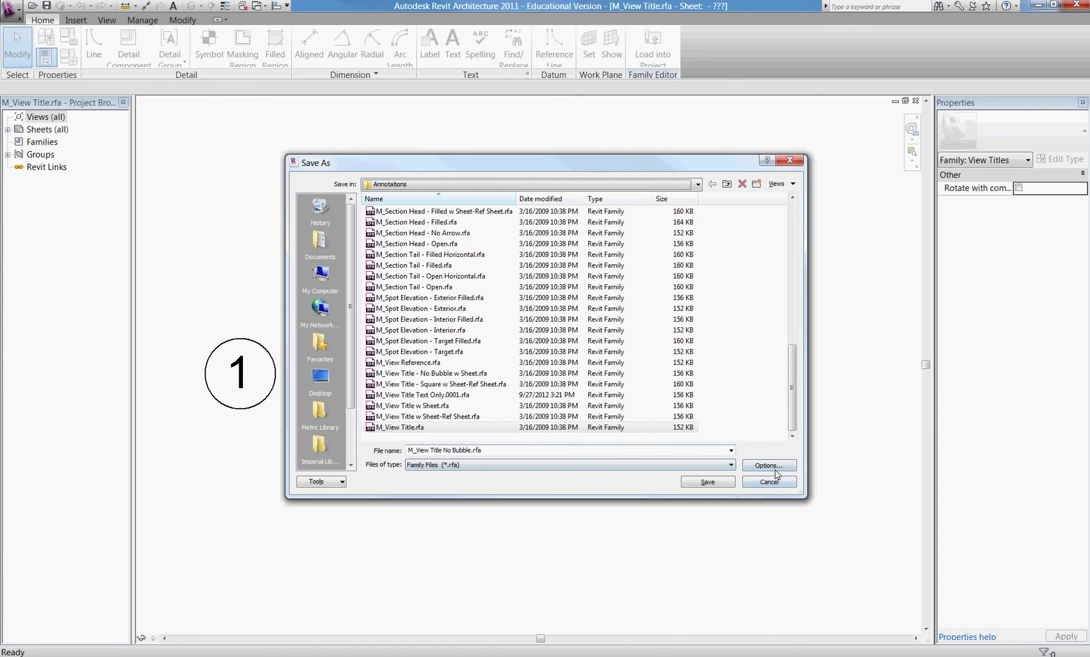
pyautogui.click(711, 482)
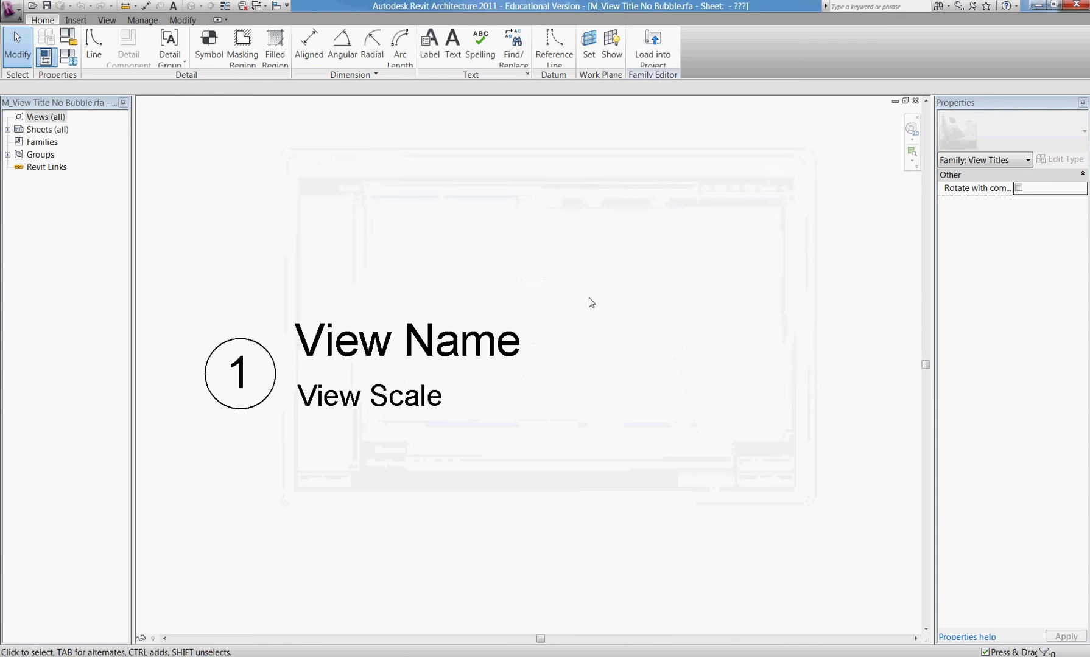
# - Delete both circle arcs and the '1' label, then load the family into the project
pyautogui.click(244, 344)
pyautogui.press('Delete')
pyautogui.click(244, 362)
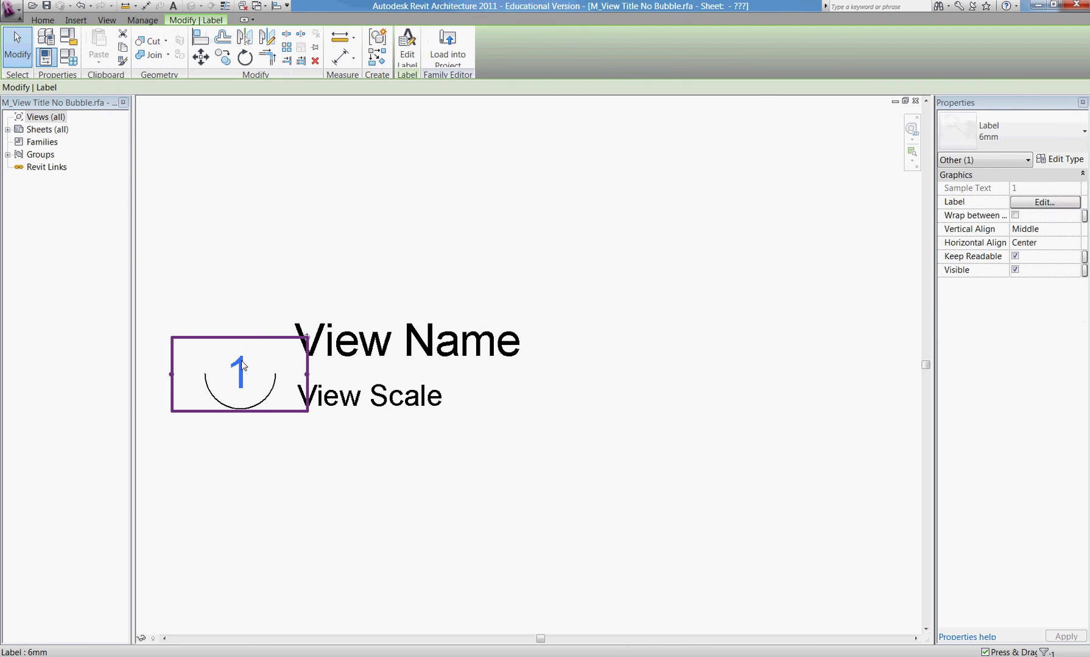
pyautogui.press('Delete')
pyautogui.click(252, 408)
pyautogui.press('Delete')
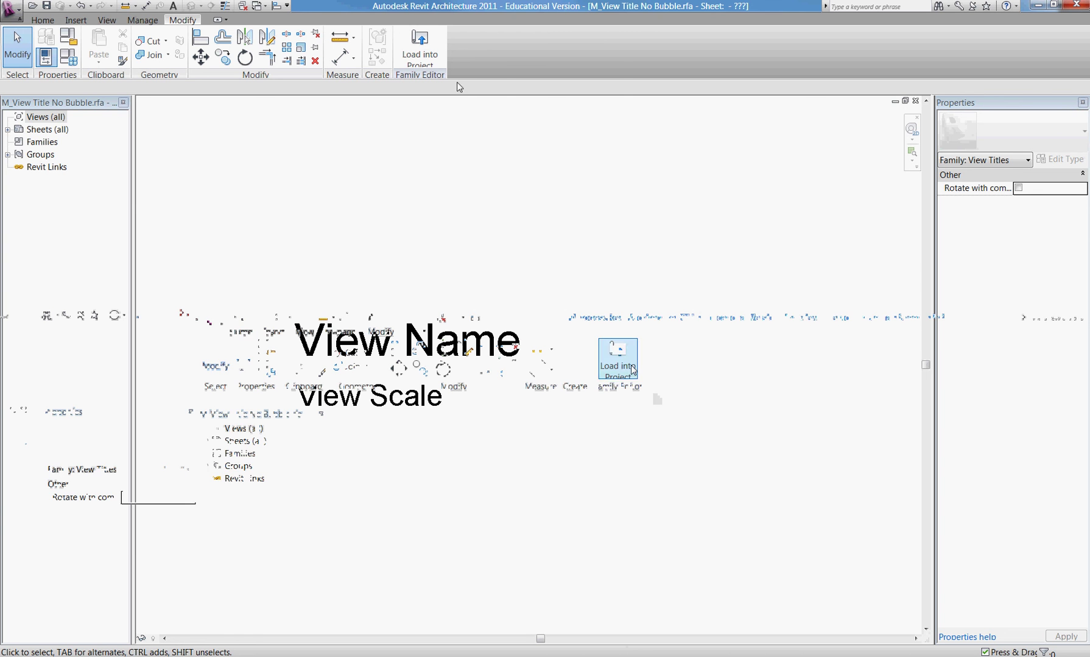
pyautogui.click(430, 54)
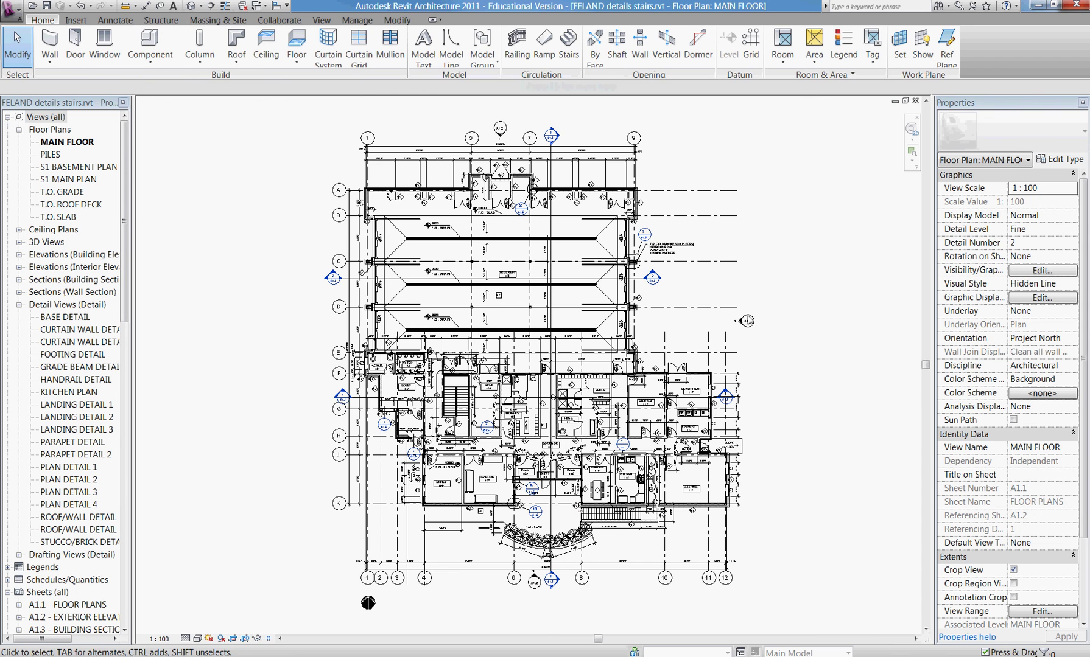
# - Open sheet A1.1 - FLOOR PLANS and select the MAIN FLOOR viewport, leaving its type unchanged
pyautogui.doubleClick(80, 605)
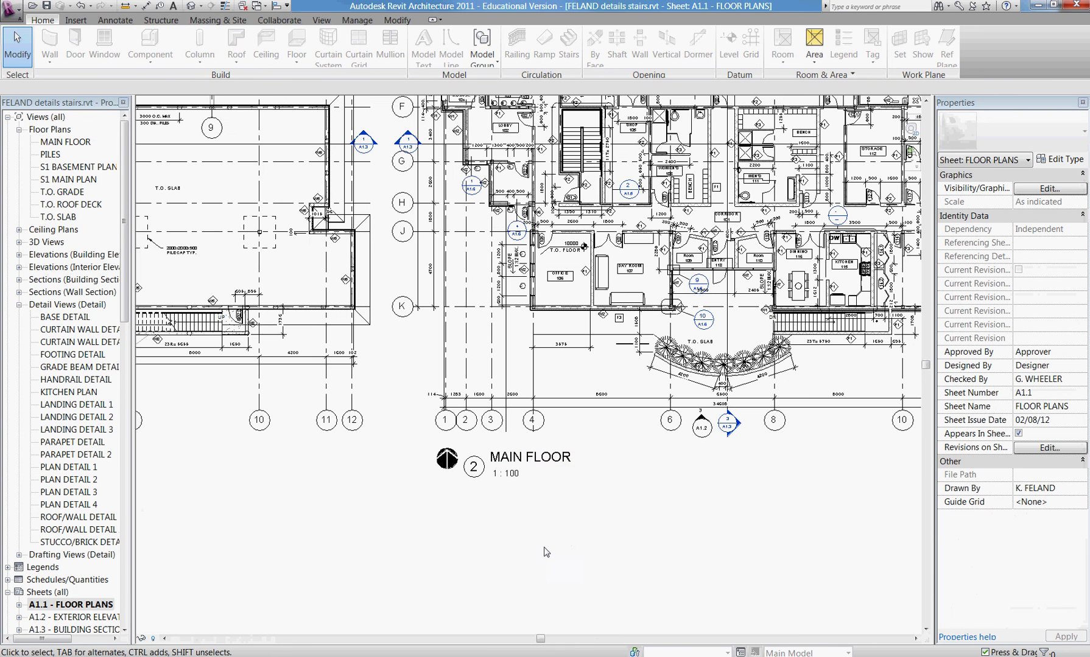
pyautogui.click(552, 466)
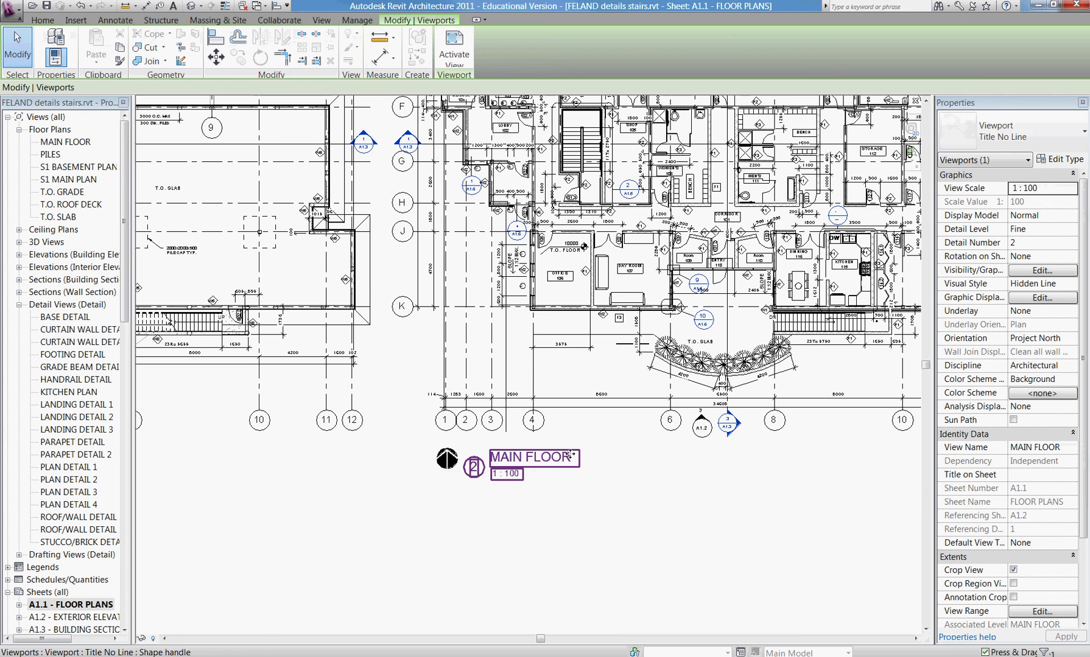
pyautogui.click(1054, 126)
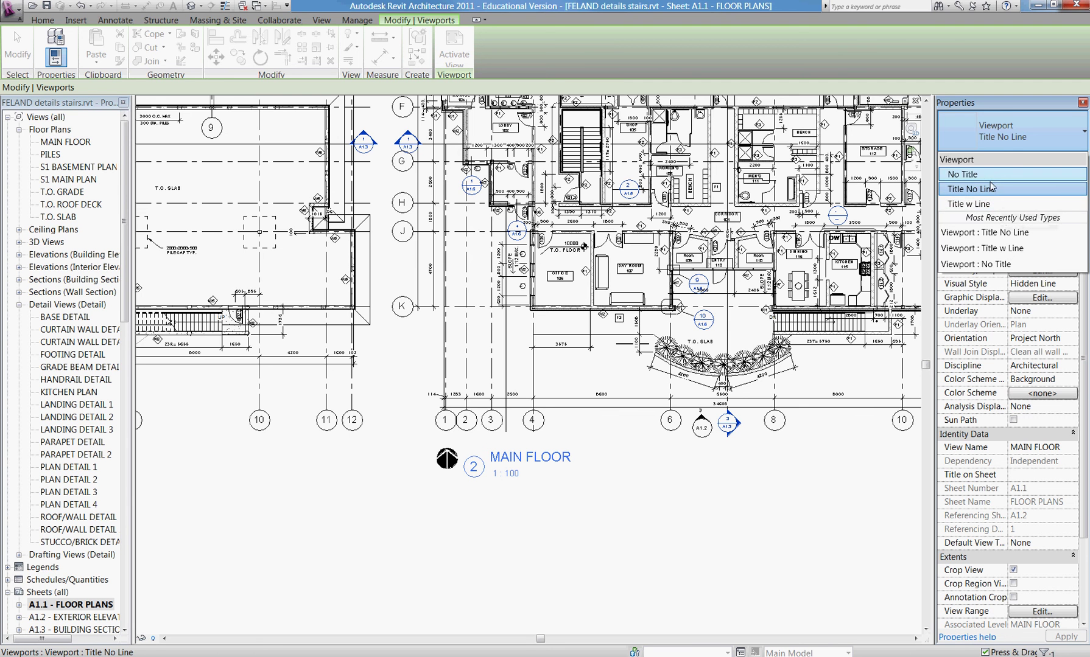
pyautogui.click(1018, 135)
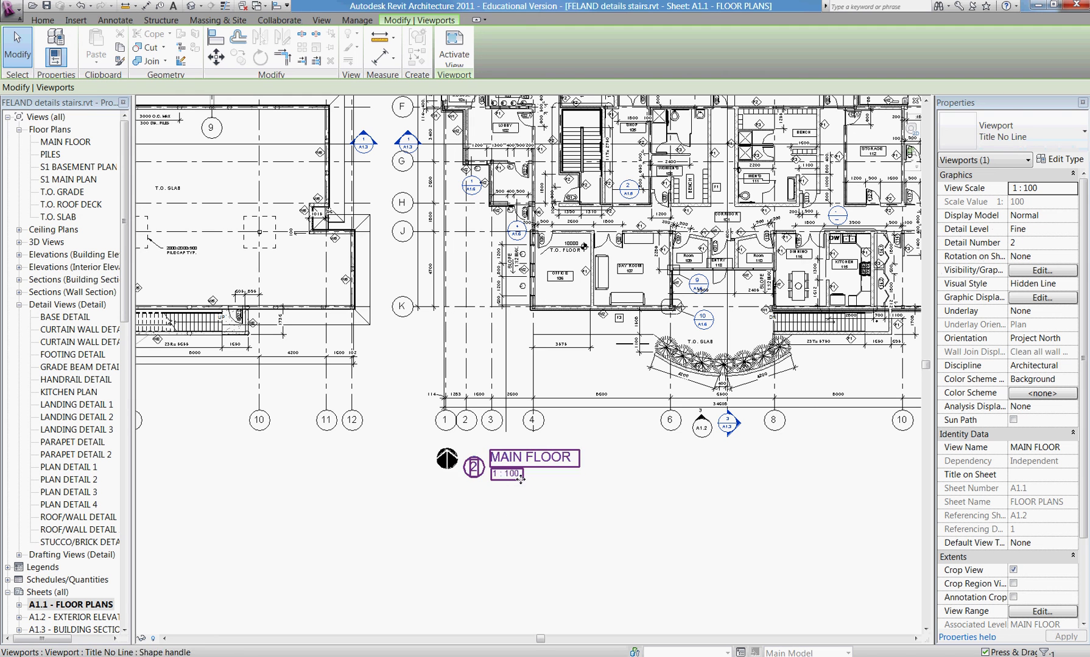
# - Duplicate the Title No Line viewport type as a new type named Title No Bubble
pyautogui.click(1059, 159)
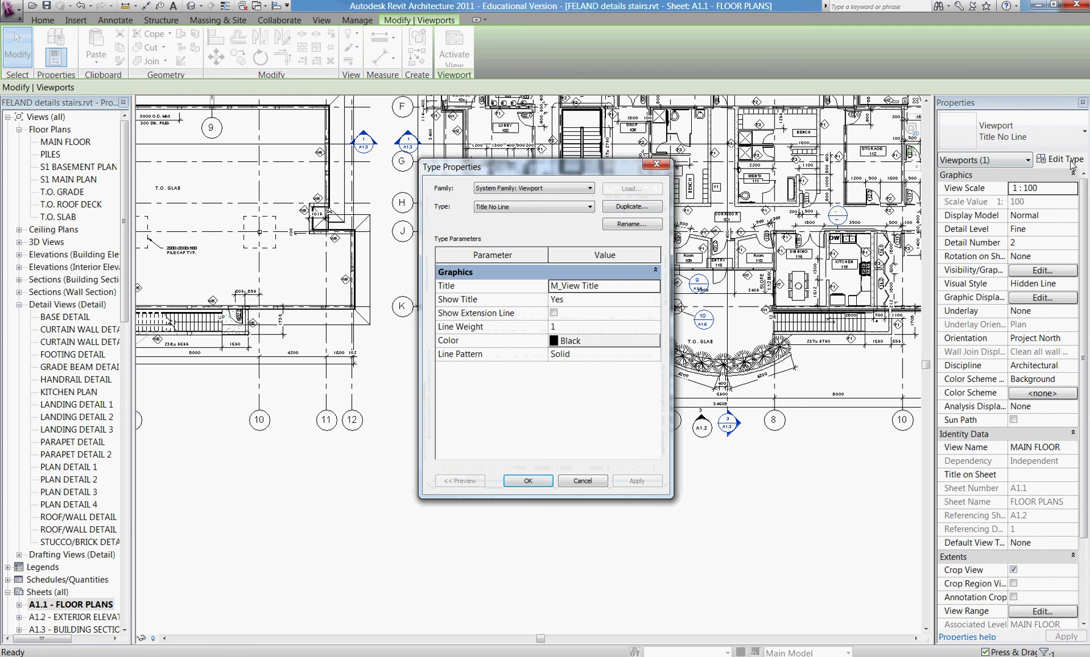
pyautogui.click(631, 208)
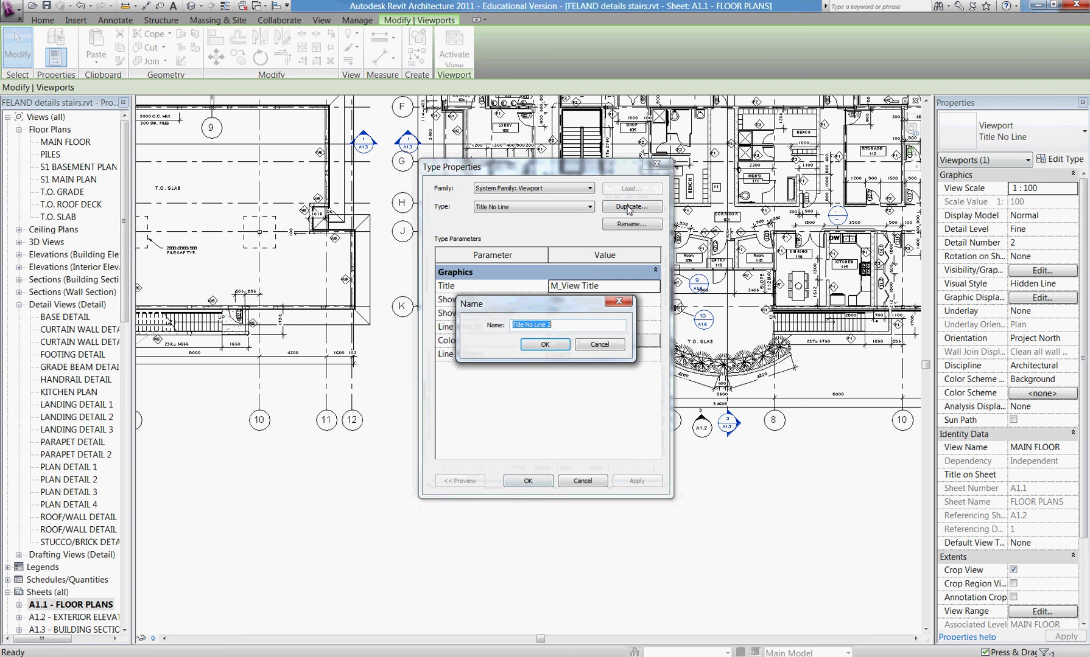
pyautogui.click(551, 325)
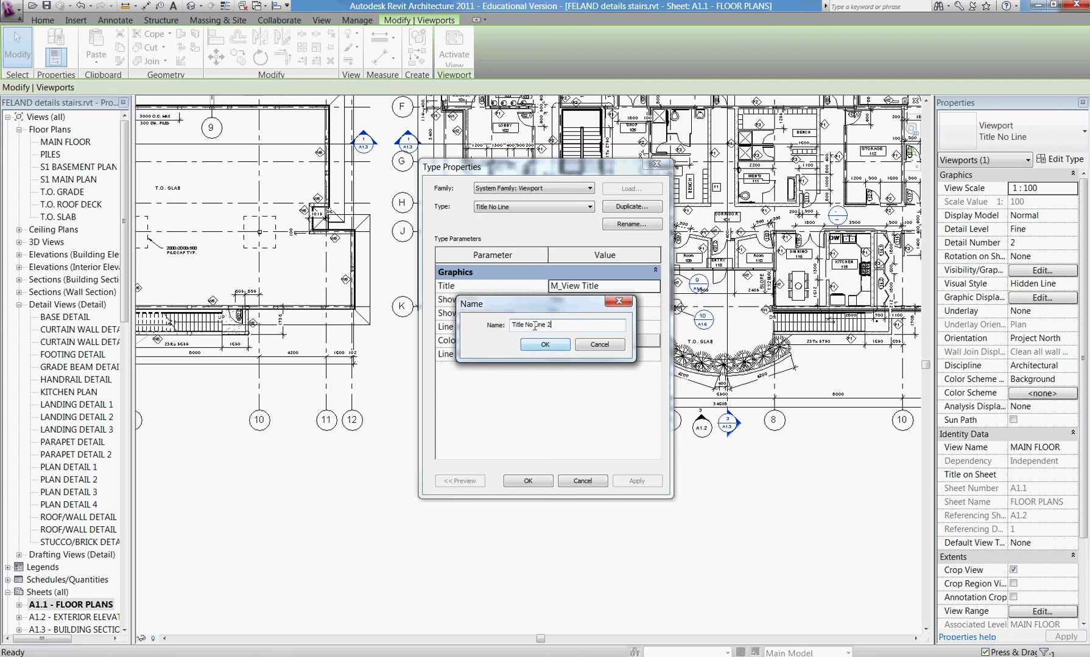
pyautogui.moveTo(535, 326); pyautogui.dragTo(613, 328)
pyautogui.write('Bubbl')
pyautogui.click(547, 347)
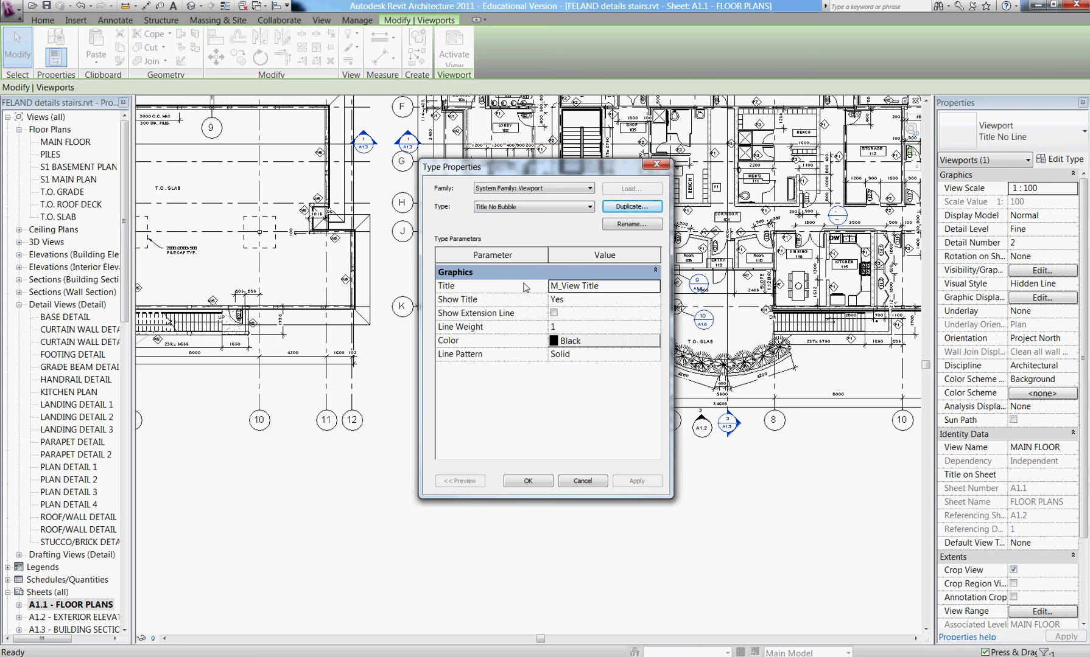
# - Set the new type's Title to M_View Title No Bubble and accept the type settings
pyautogui.click(609, 286)
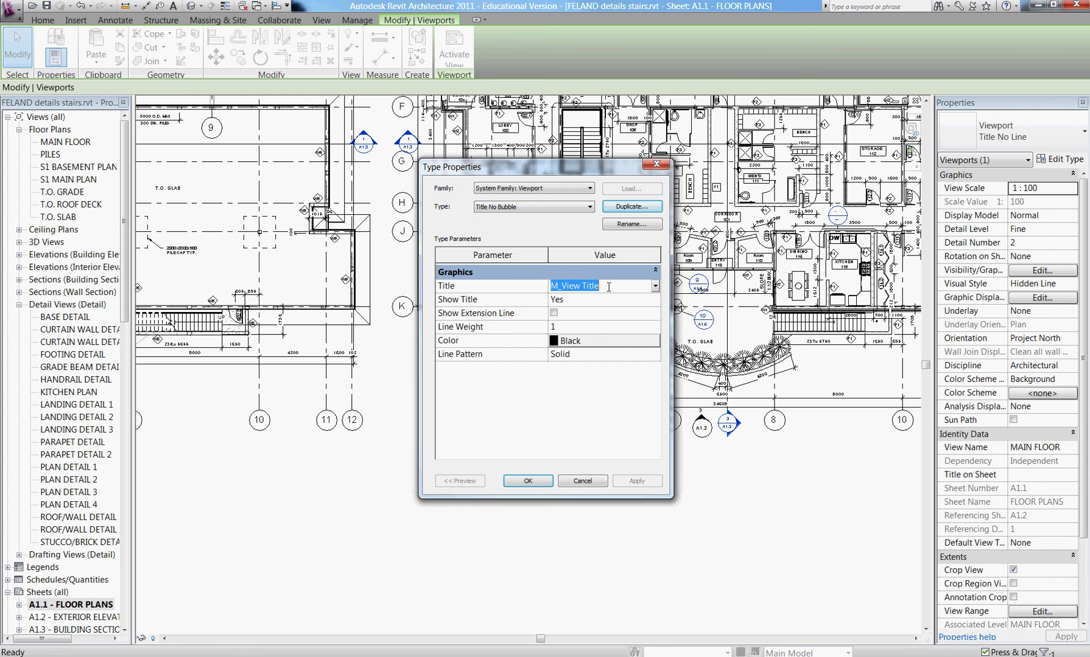
pyautogui.click(655, 286)
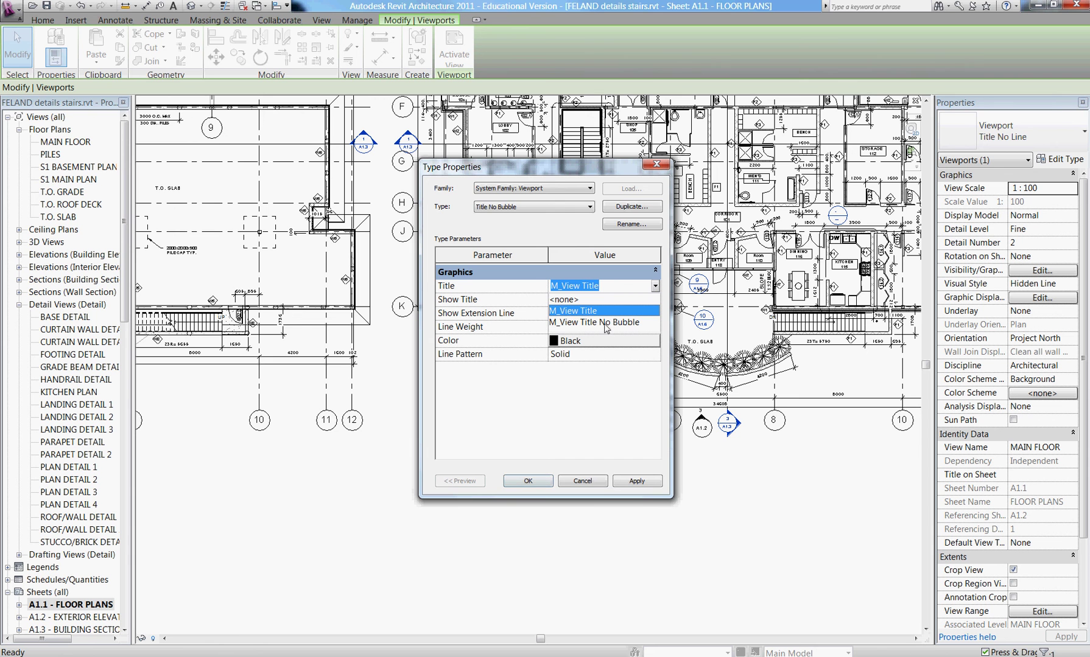
pyautogui.click(627, 323)
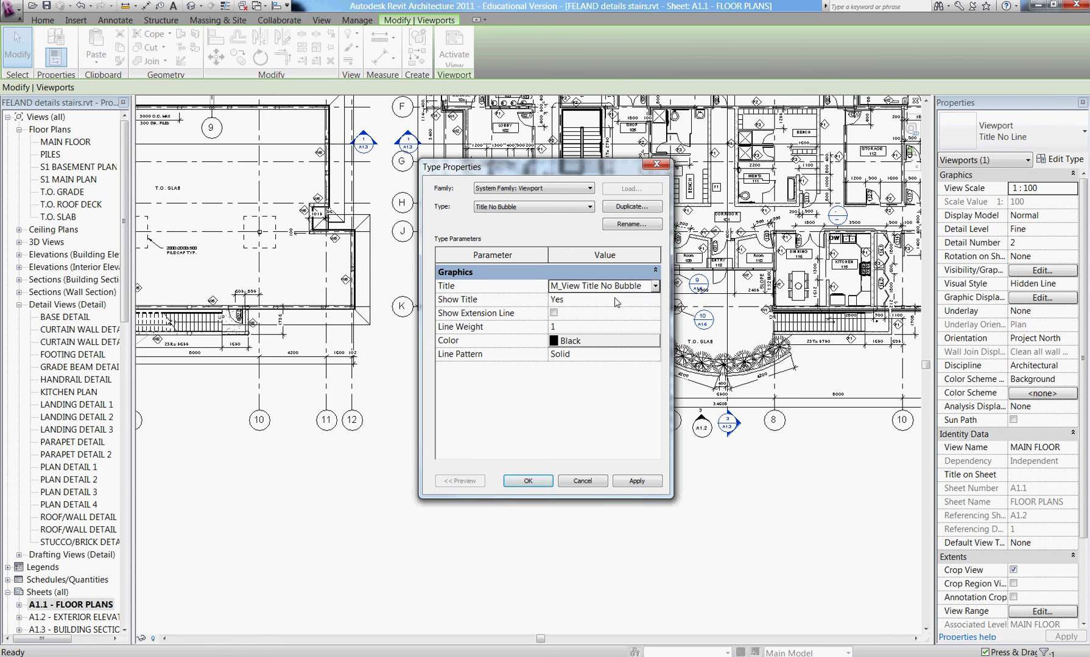
pyautogui.click(537, 484)
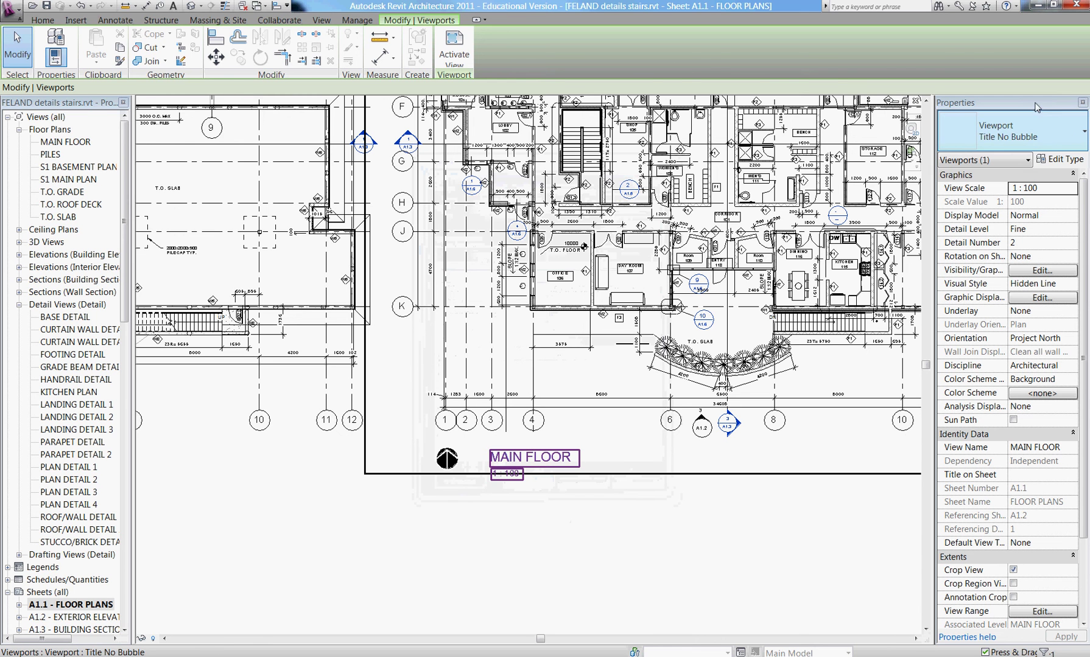
# - Drag the bubble-less MAIN FLOOR title beside the north arrow and zoom out to review it
pyautogui.click(1067, 136)
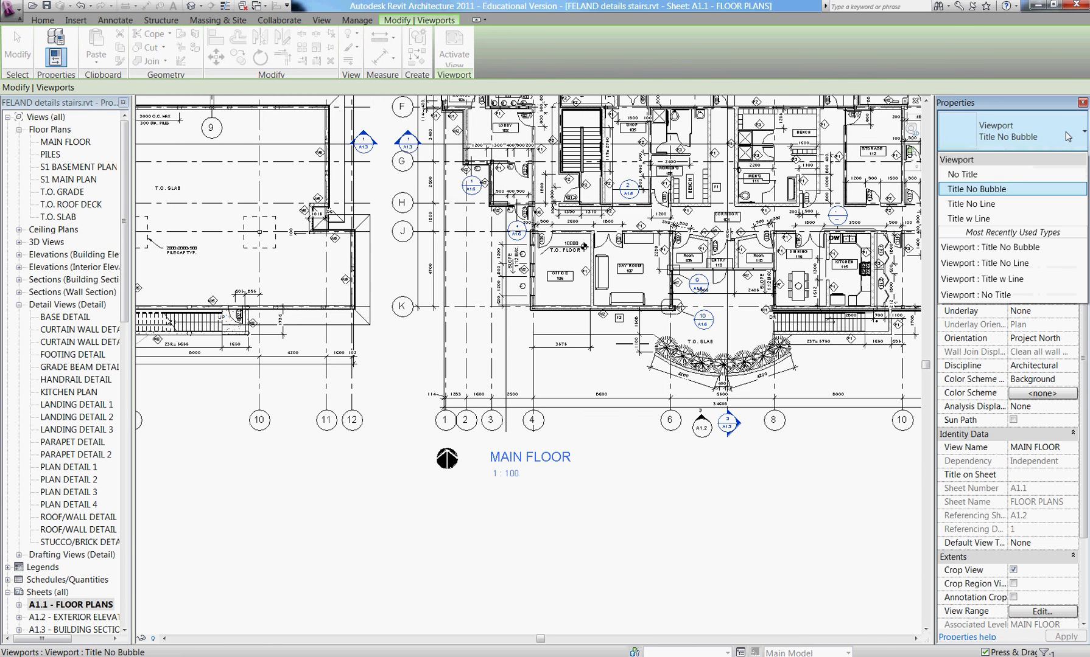
pyautogui.click(994, 190)
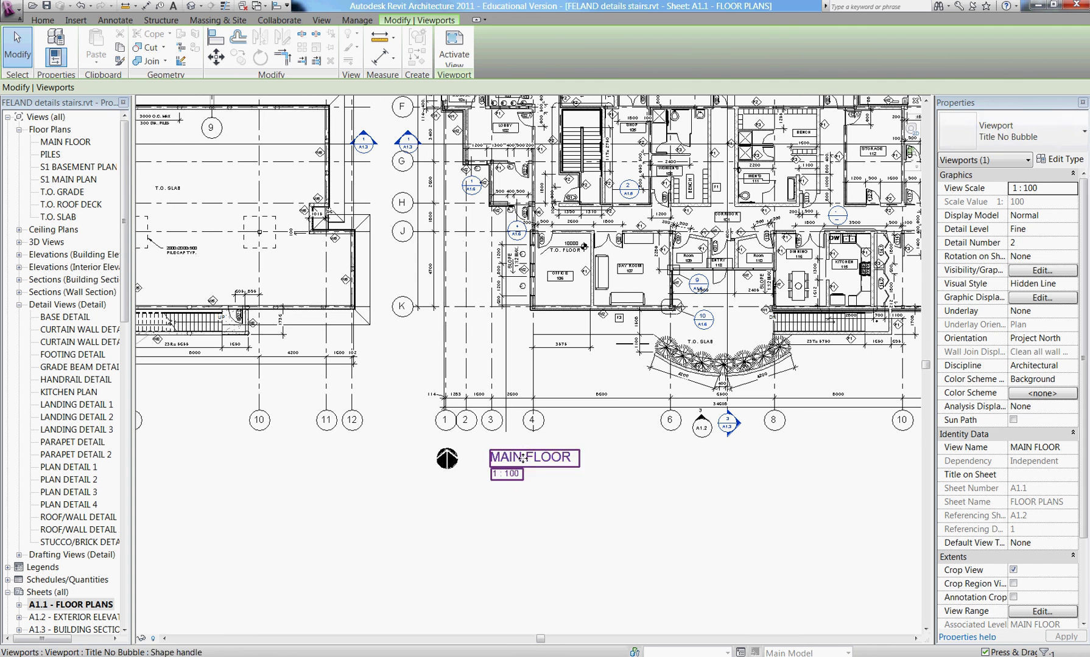
pyautogui.moveTo(523, 458); pyautogui.dragTo(470, 453)
pyautogui.click(657, 560)
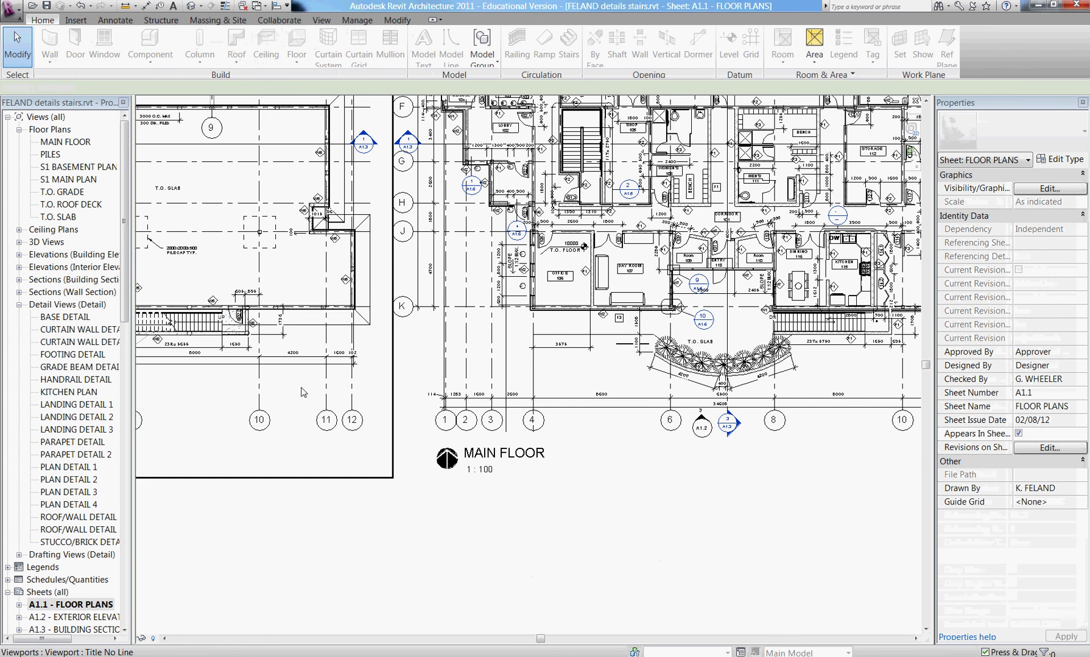
pyautogui.scroll(-1, 486, 537)
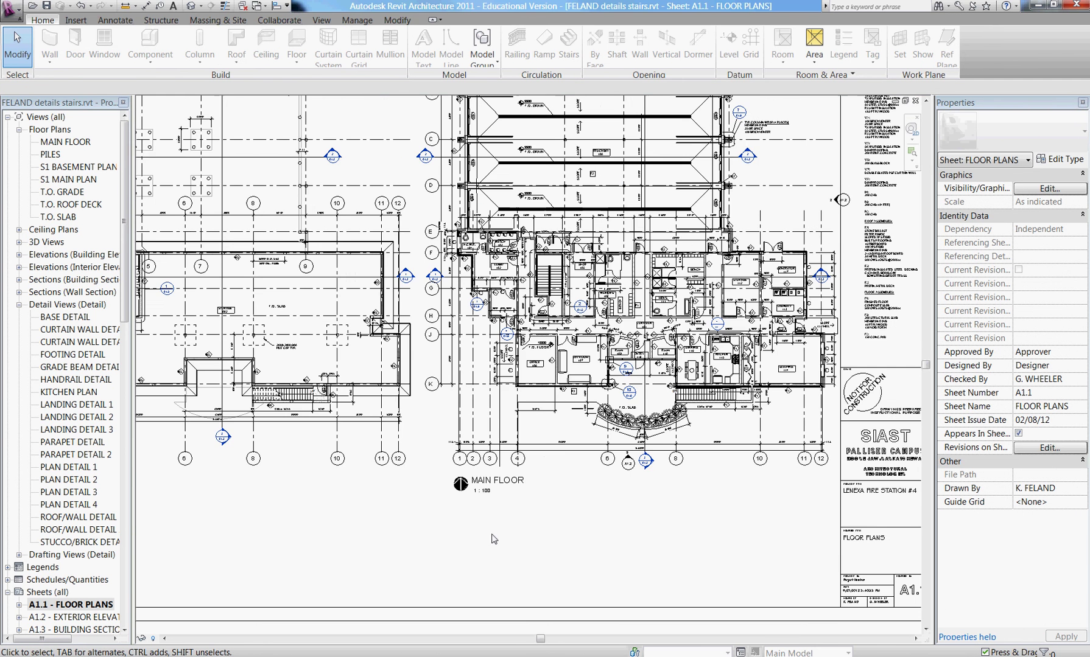
pyautogui.scroll(-1, 542, 561)
pyautogui.moveTo(406, 527); pyautogui.dragTo(372, 538, button='middle')
pyautogui.scroll(1, 448, 516)
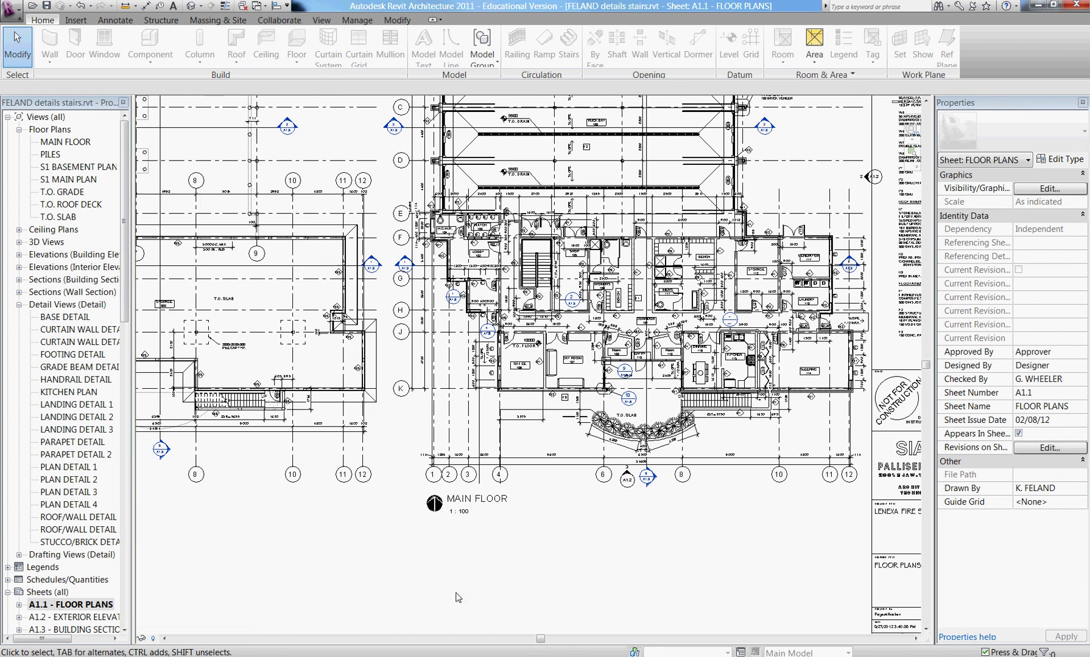